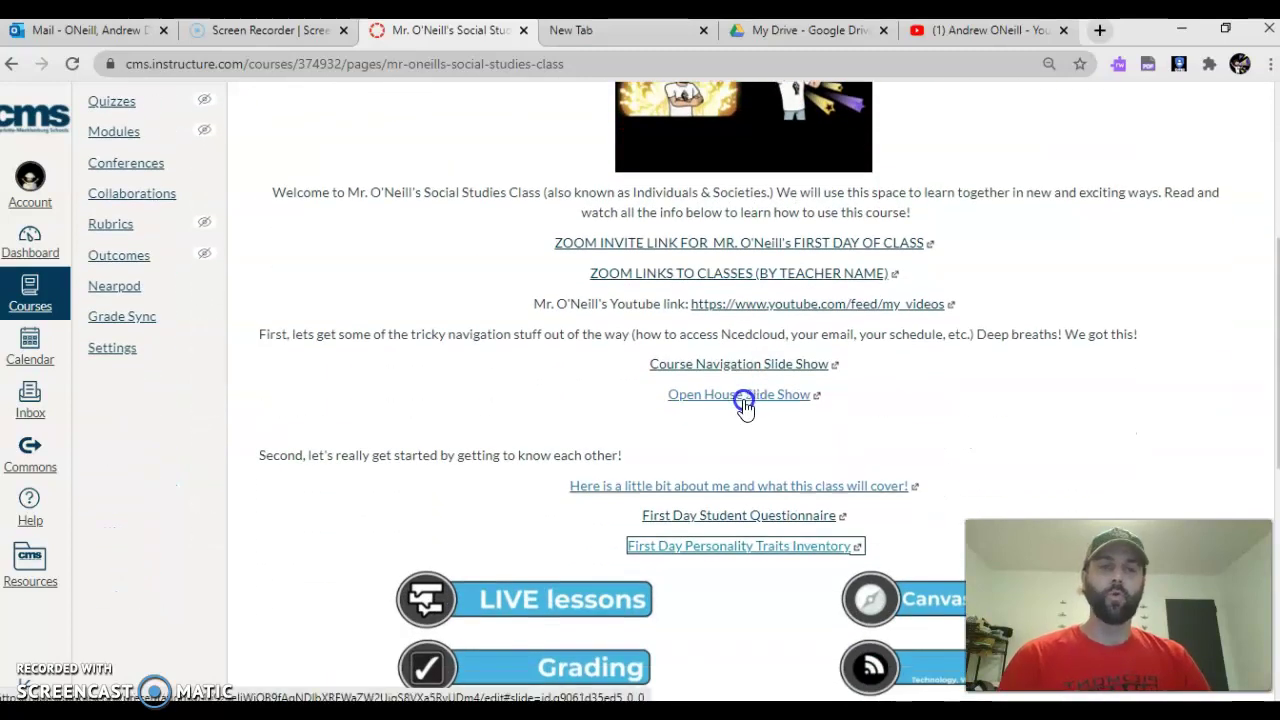
- Look over the course home page's links and navigation buttons, down to the Current Unit button and back
scroll(740, 400, down, 2)
scroll(740, 400, down, 2)
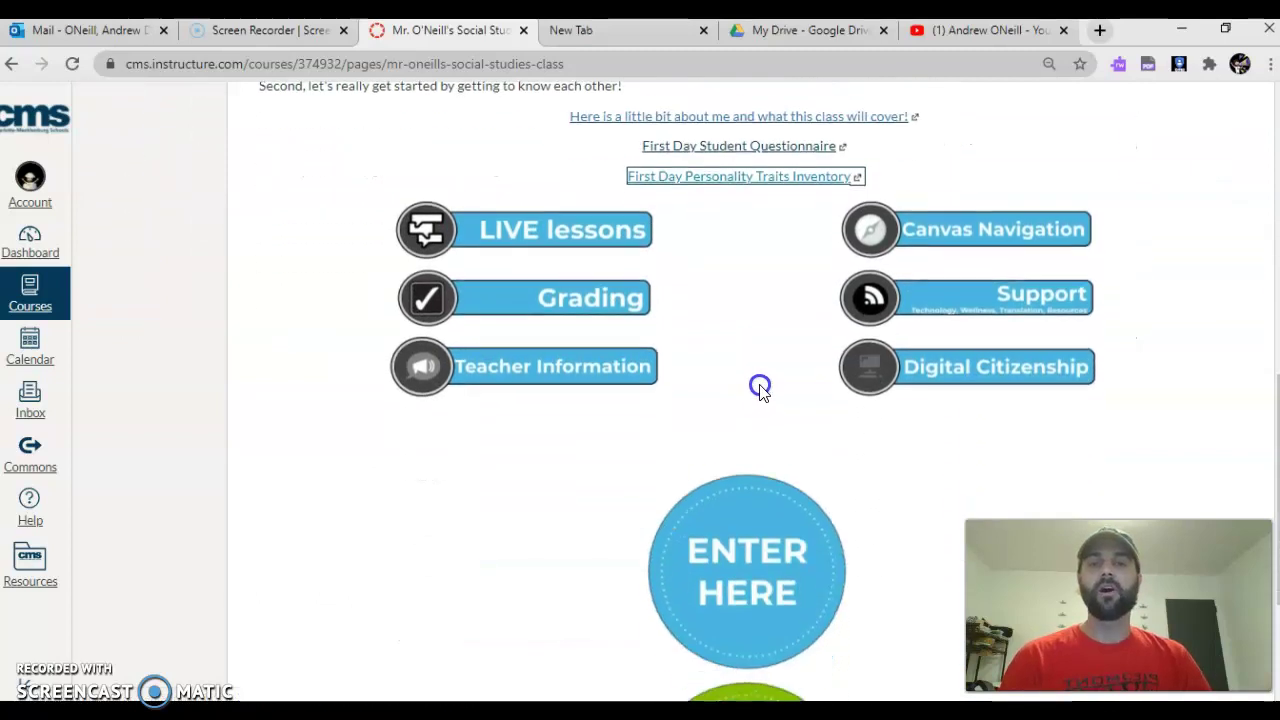
scroll(760, 388, down, 2)
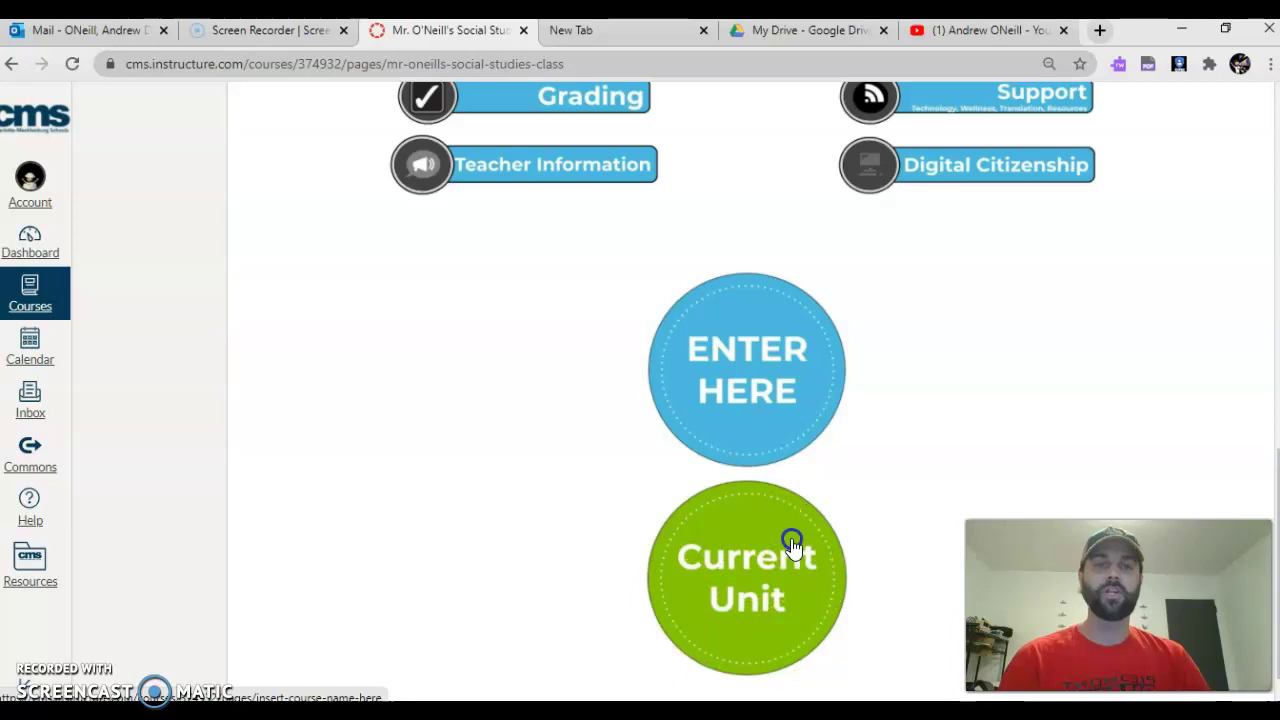
scroll(733, 556, up, 2)
scroll(735, 550, up, 4)
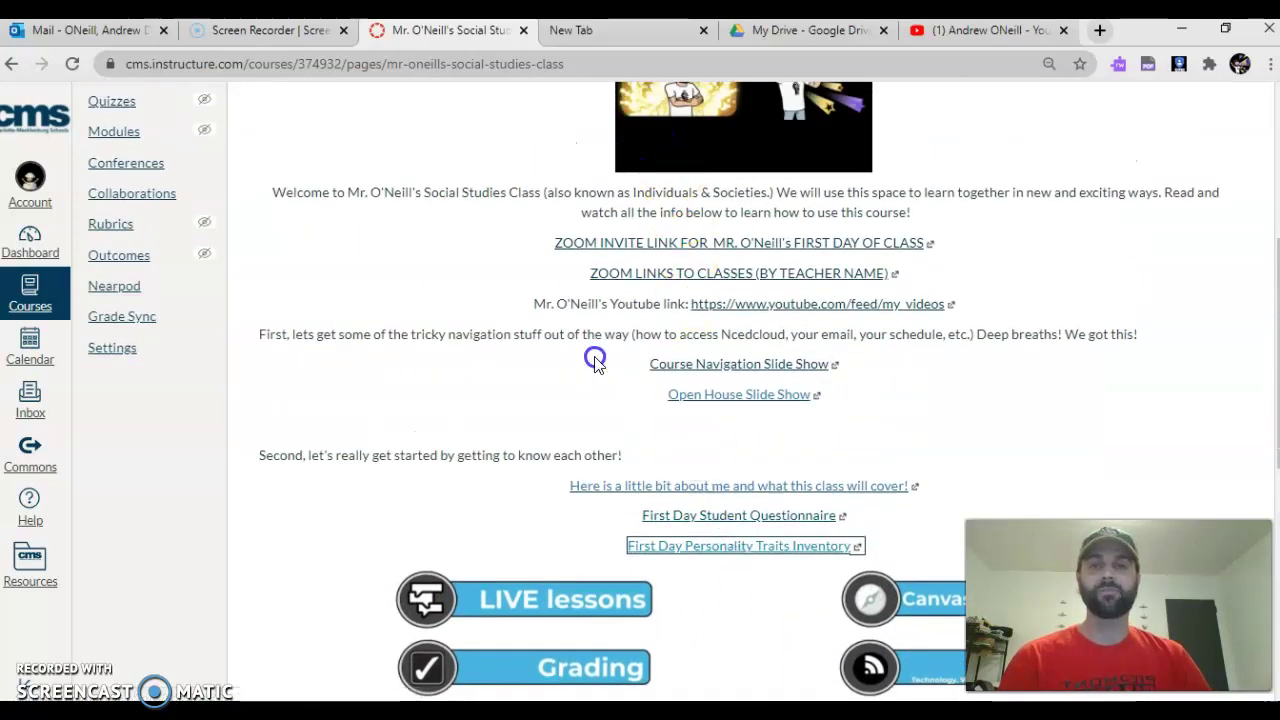
scroll(665, 280, up, 2)
scroll(665, 278, down, 2)
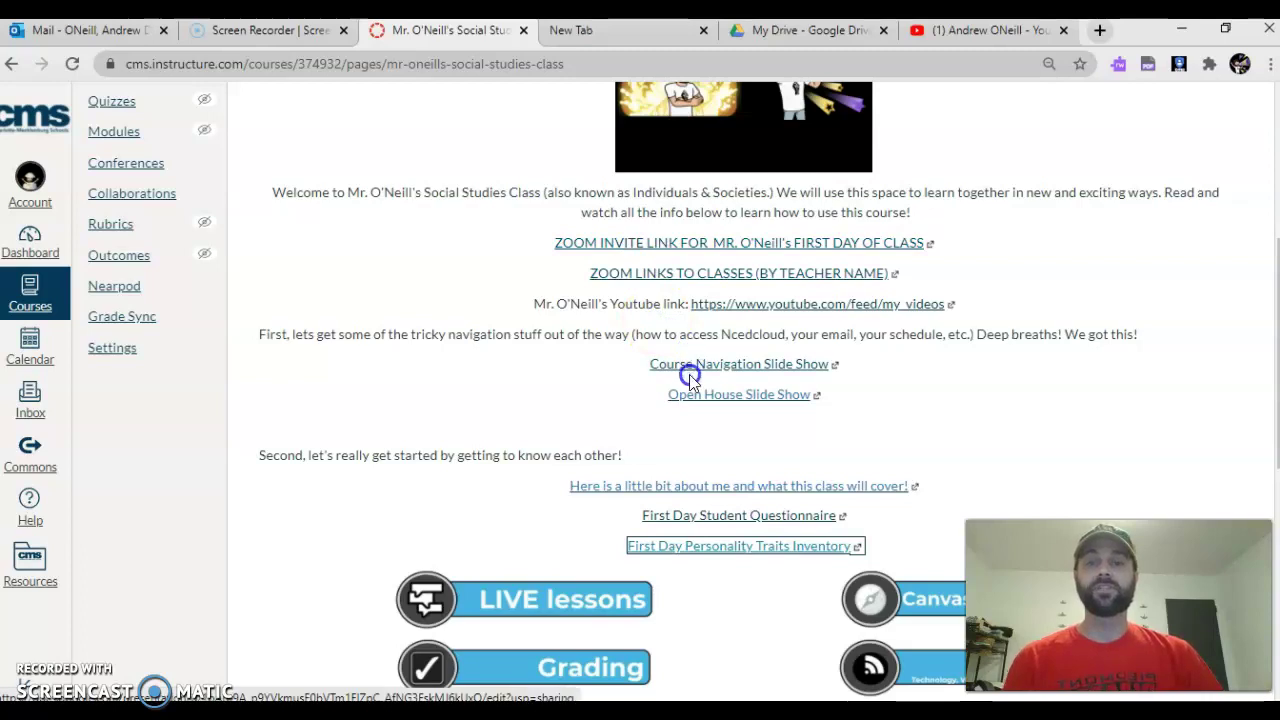
- Open the First Day Student Questionnaire and read its instructions and questions through question 9
click(683, 515)
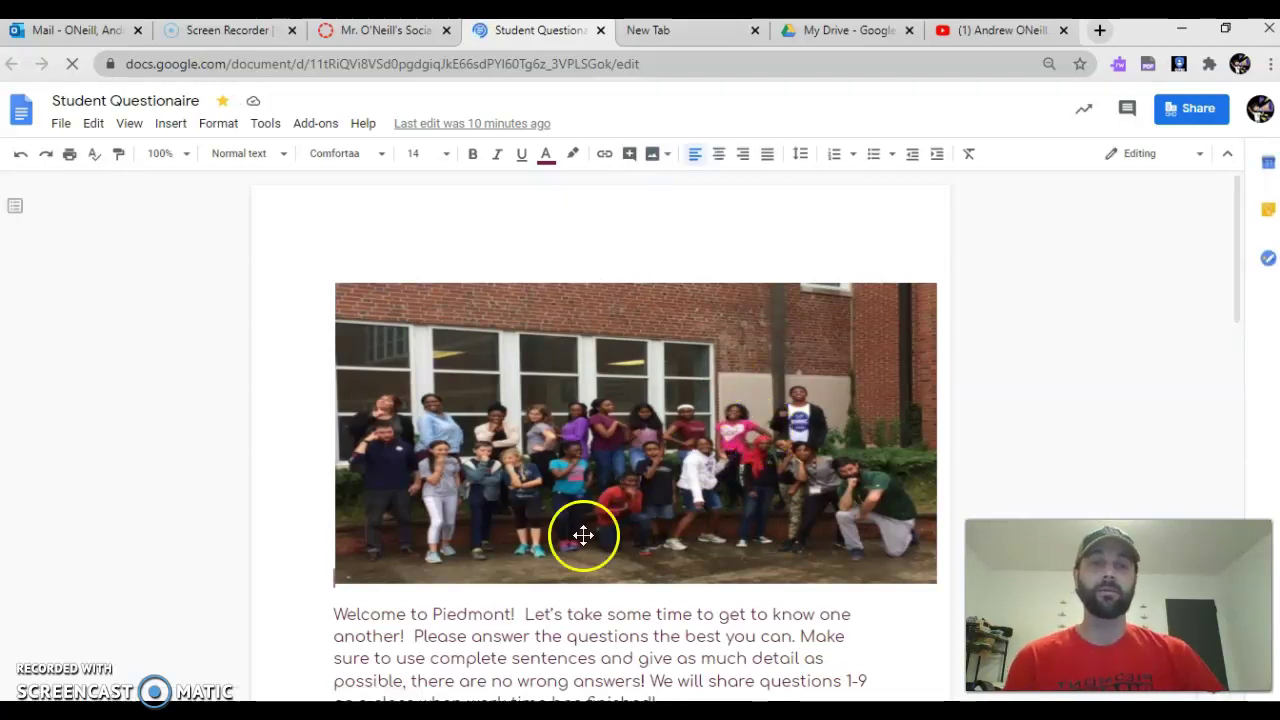
scroll(677, 443, down, 3)
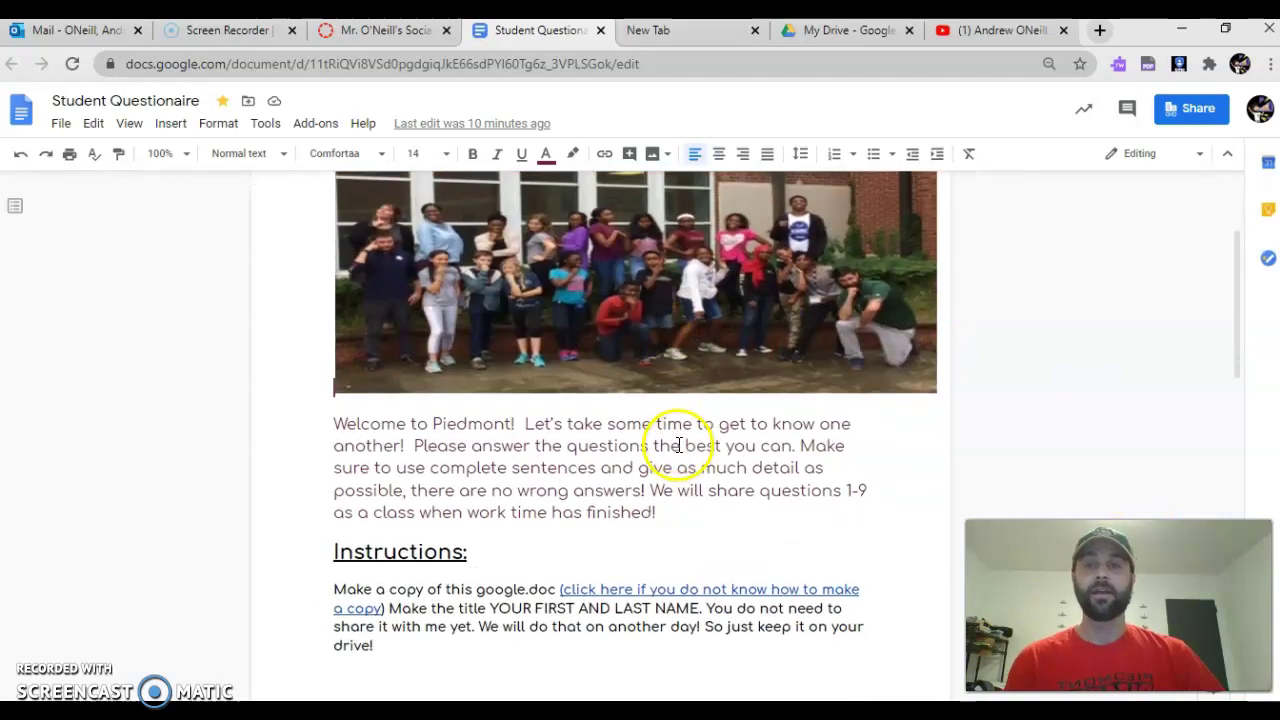
scroll(680, 441, down, 1)
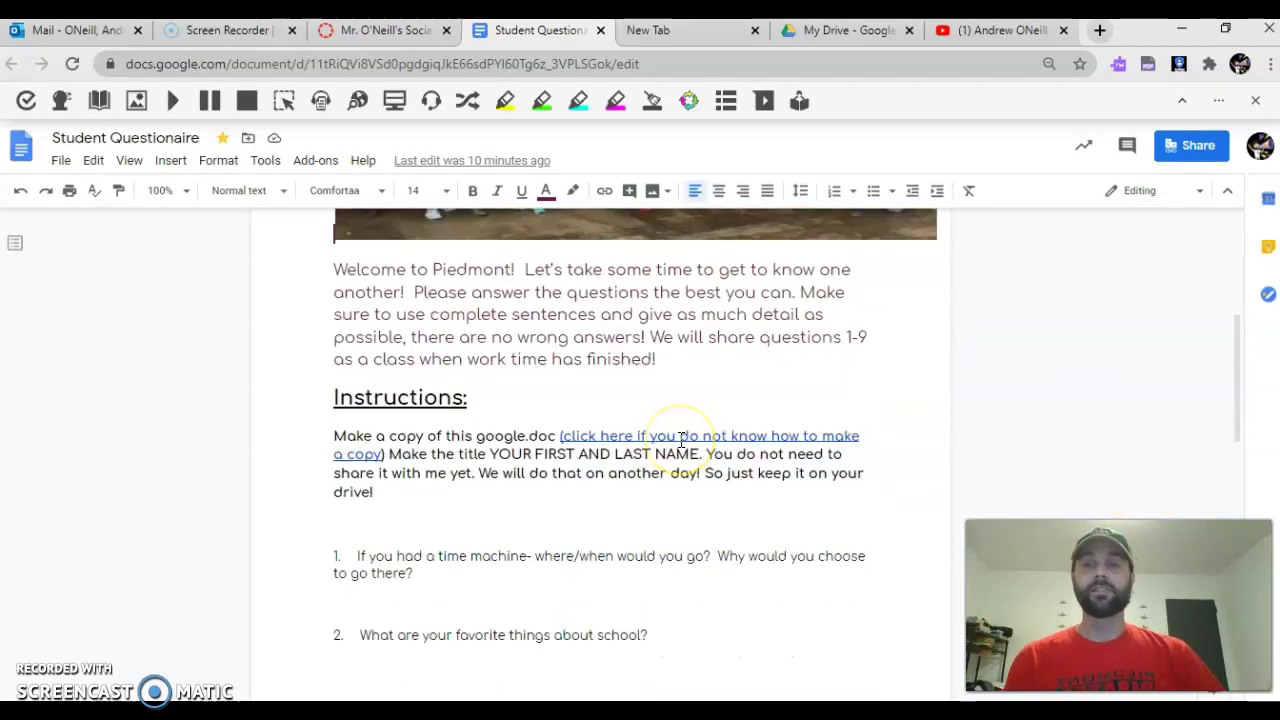
scroll(679, 440, down, 2)
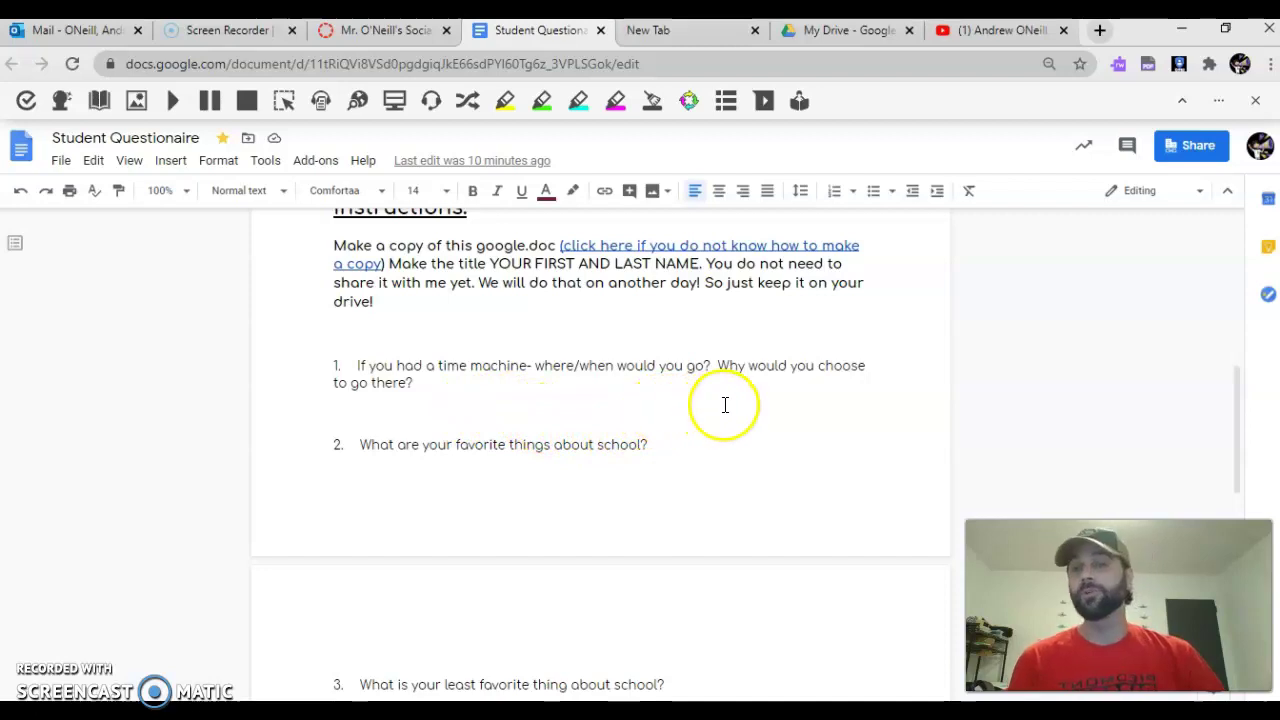
scroll(722, 404, down, 2)
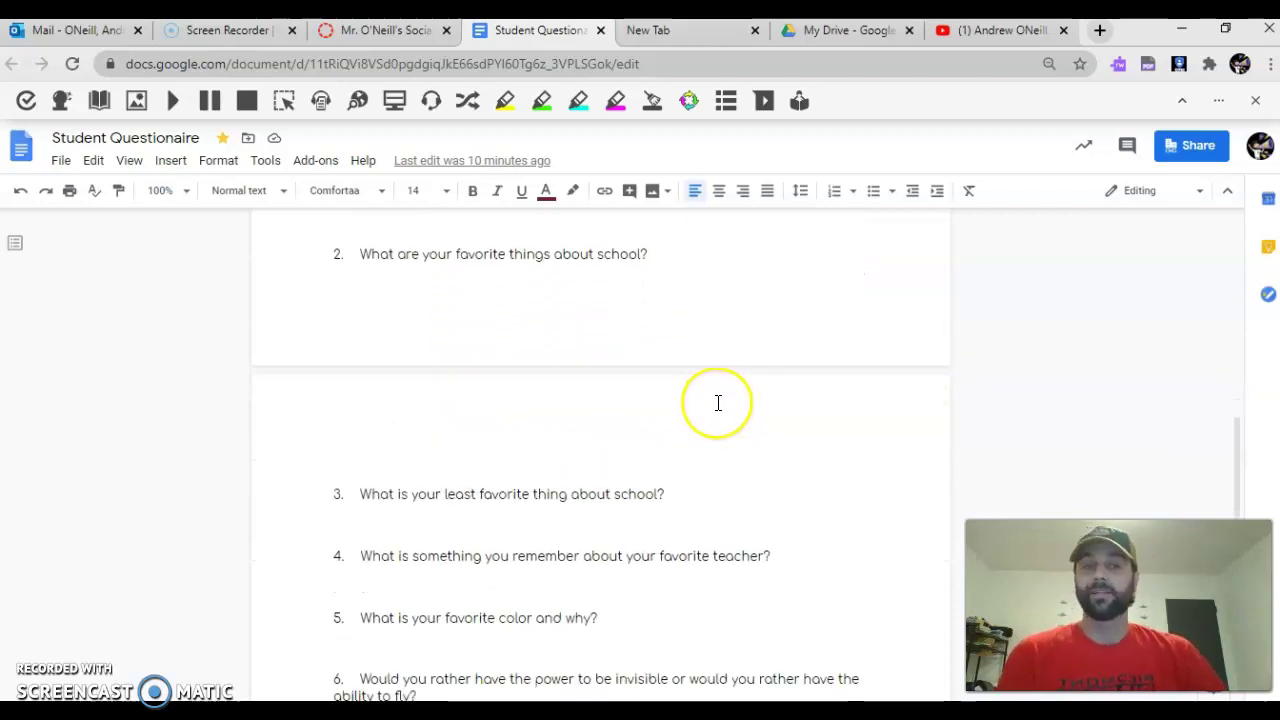
scroll(717, 403, down, 2)
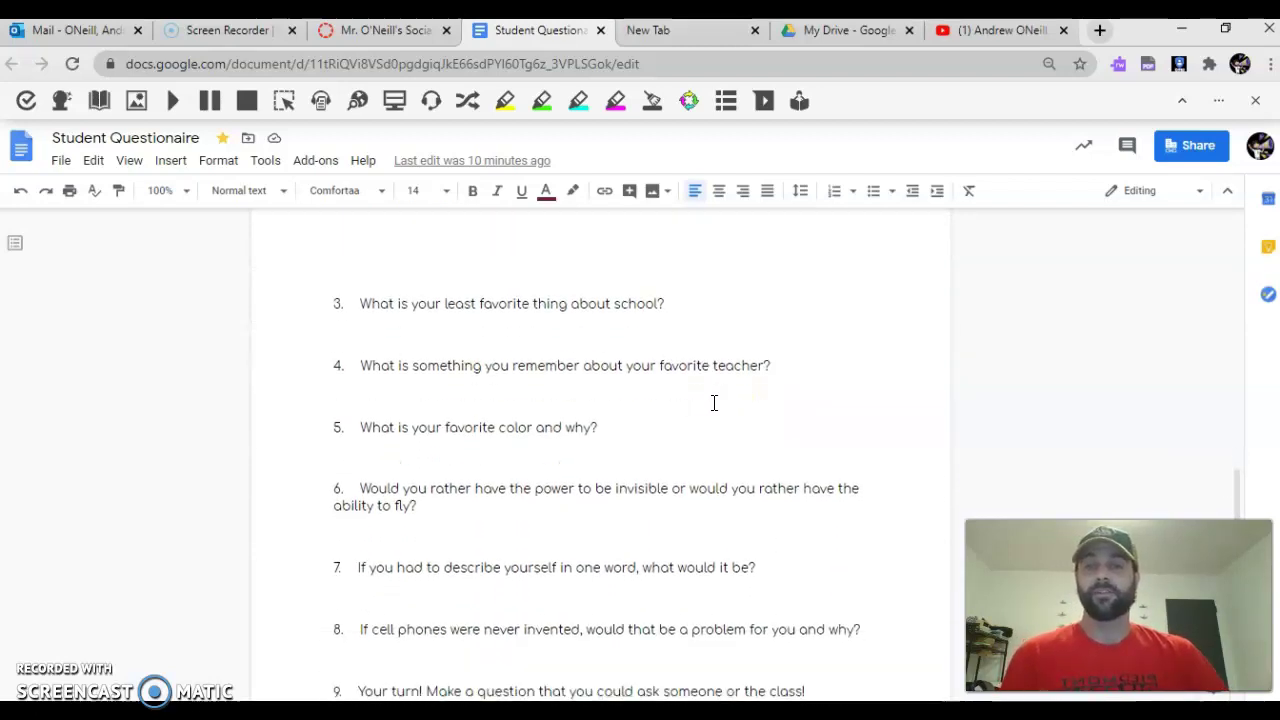
scroll(714, 403, down, 2)
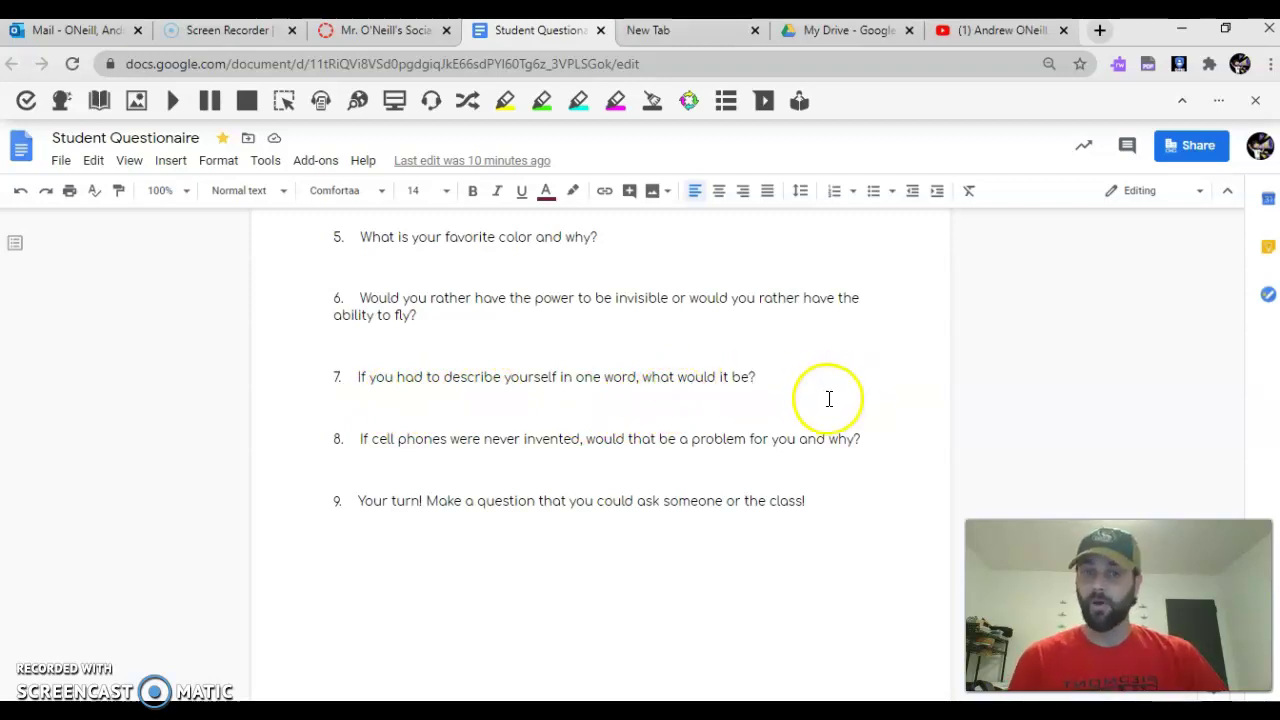
scroll(826, 400, down, 3)
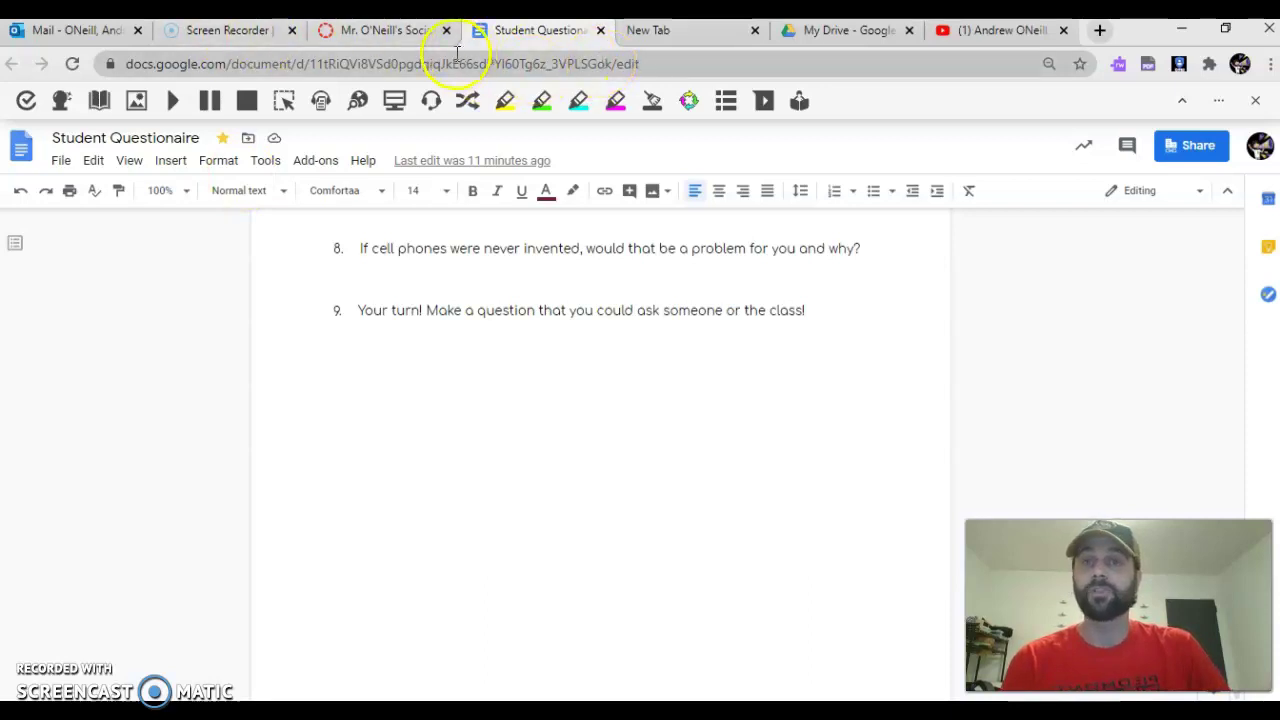
- Return to the course page, open the First Day Personality Traits Inventory and go to question 1
click(388, 30)
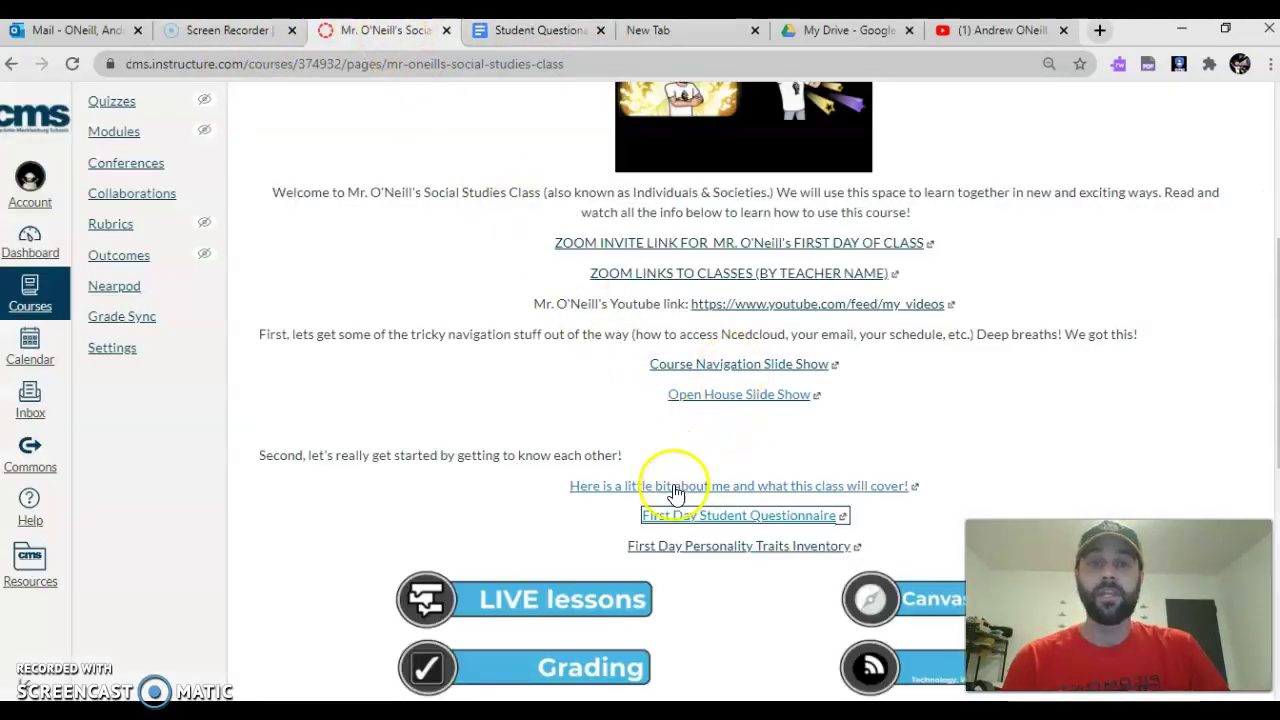
click(740, 547)
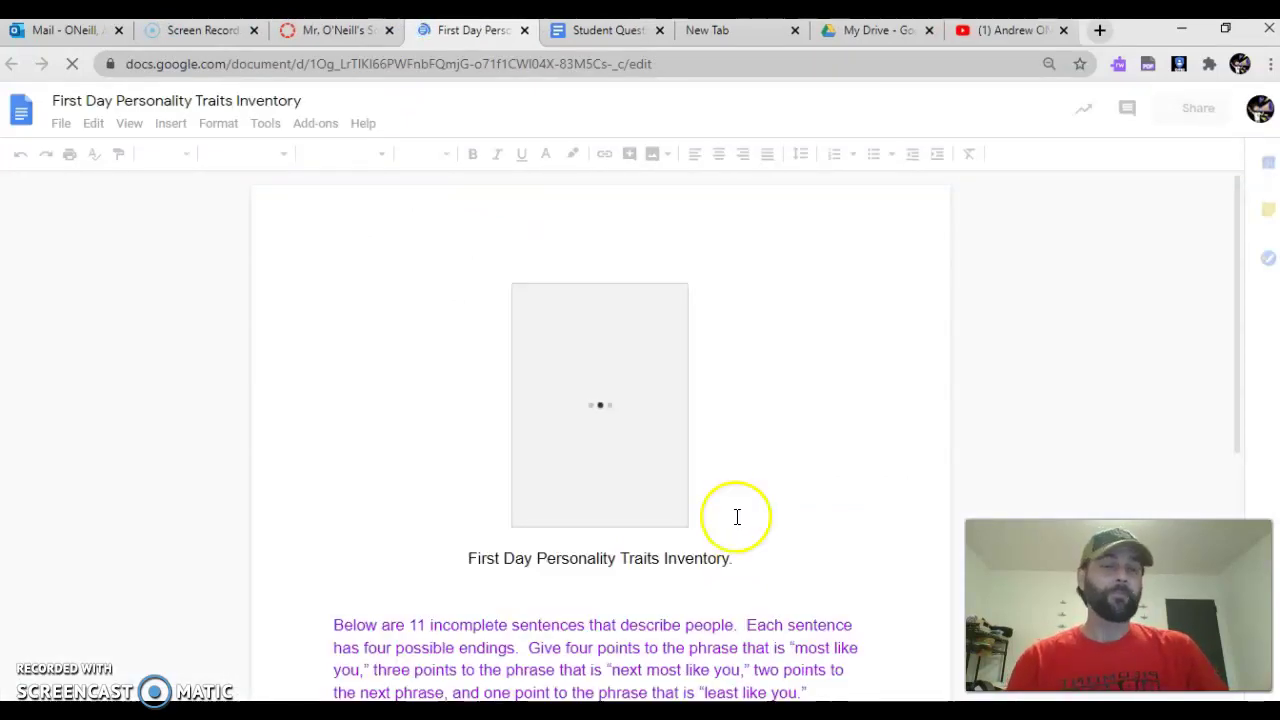
scroll(732, 521, down, 3)
scroll(725, 529, down, 2)
scroll(725, 527, down, 4)
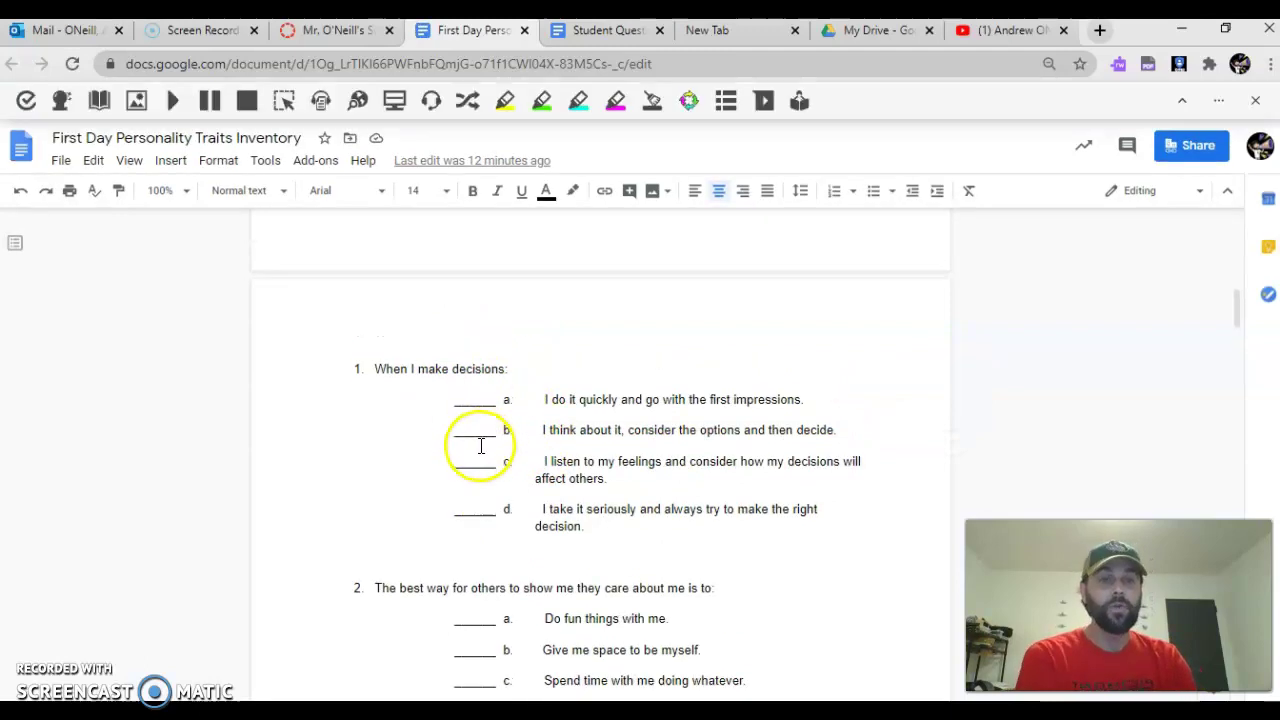
drag(506, 430, 450, 432)
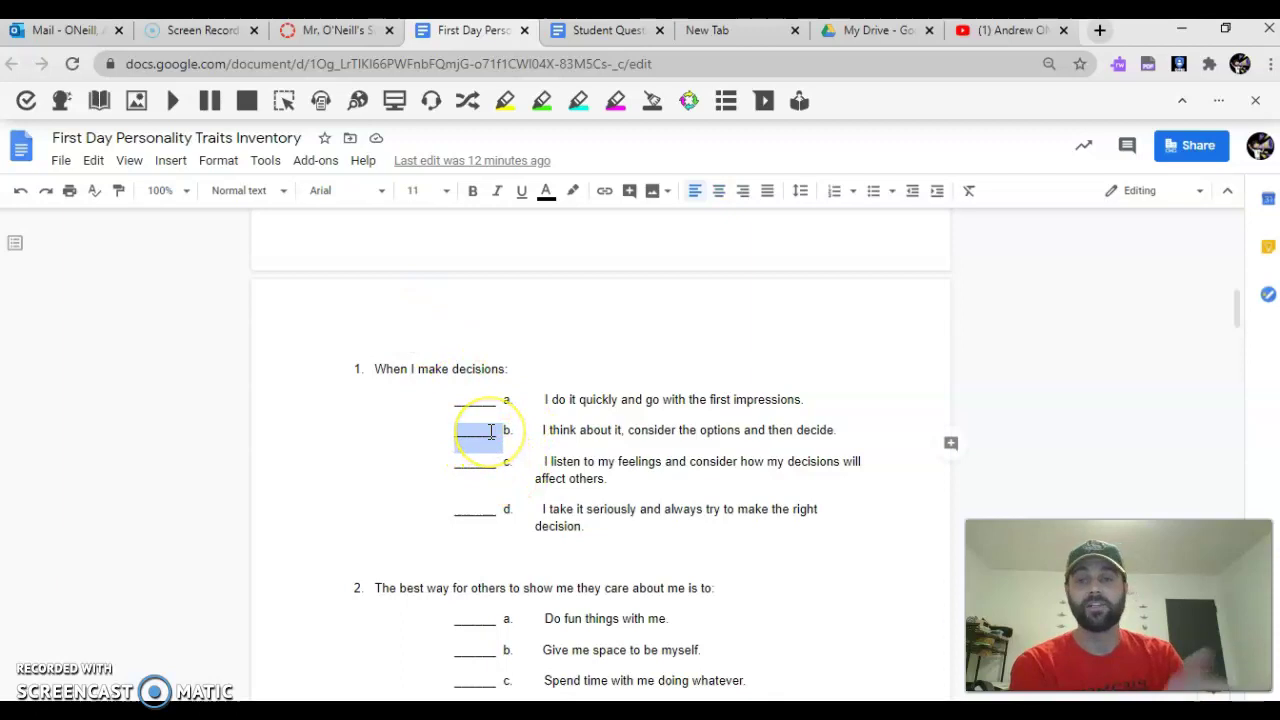
key(BackSpace)
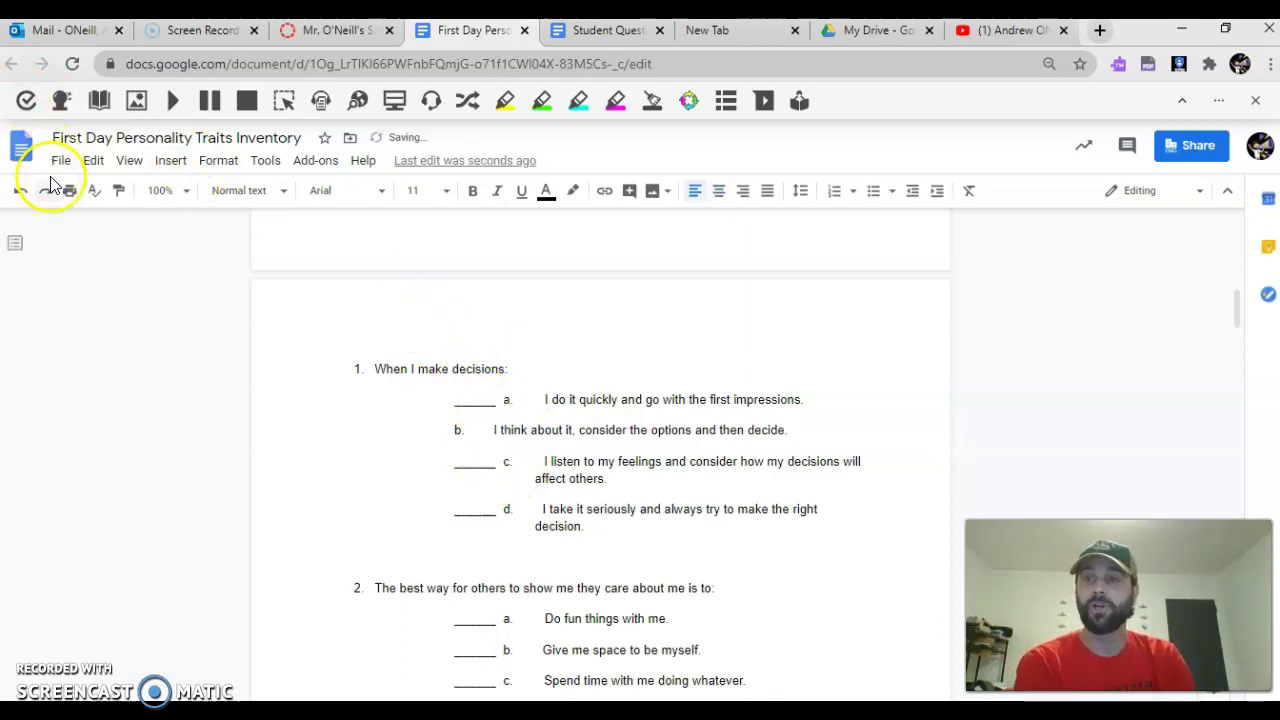
text(b)
click(20, 190)
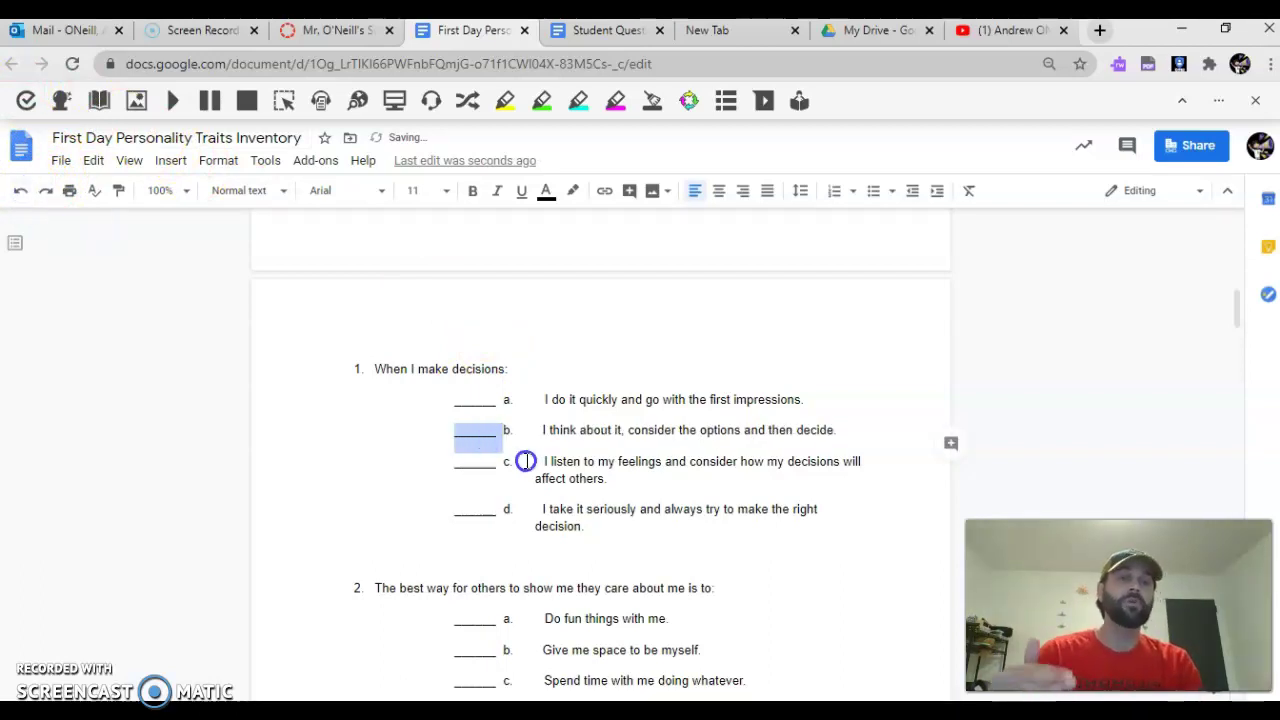
- Review the inventory's questions and the ranking table that follows them, returning to the choices of question 1
scroll(541, 456, down, 6)
scroll(543, 458, down, 4)
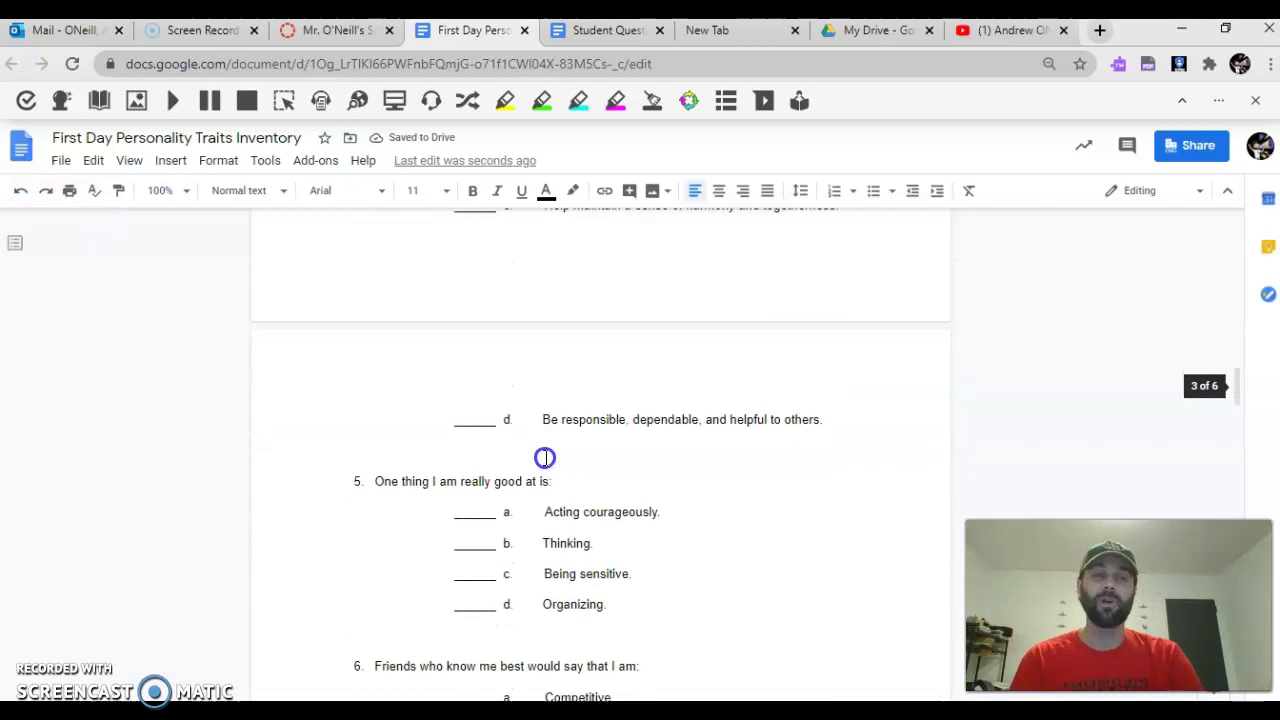
scroll(549, 461, down, 8)
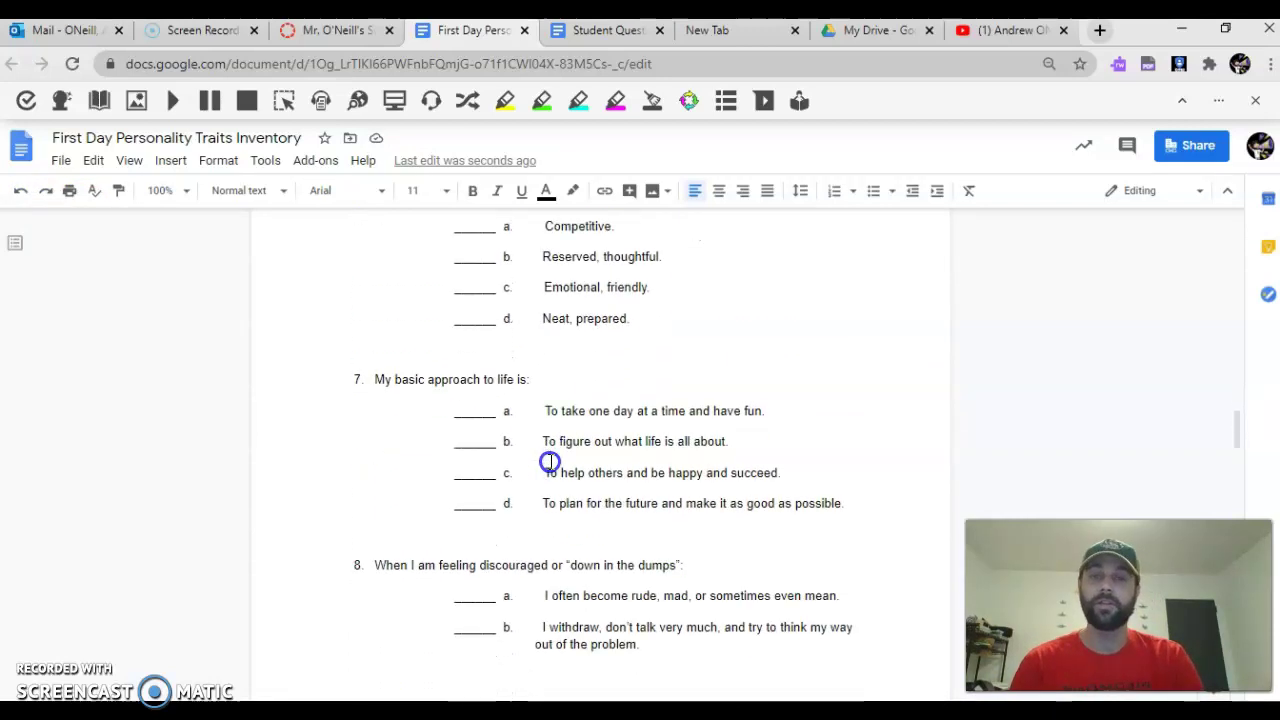
scroll(551, 456, down, 5)
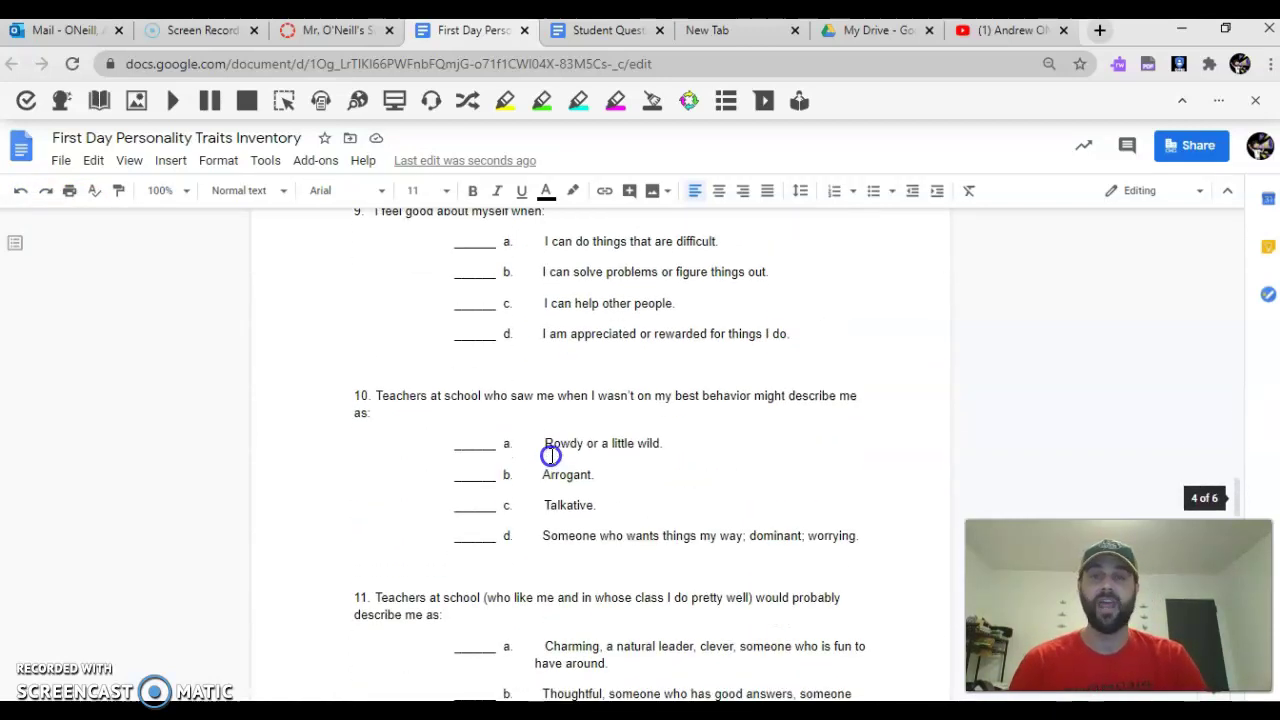
scroll(551, 453, down, 8)
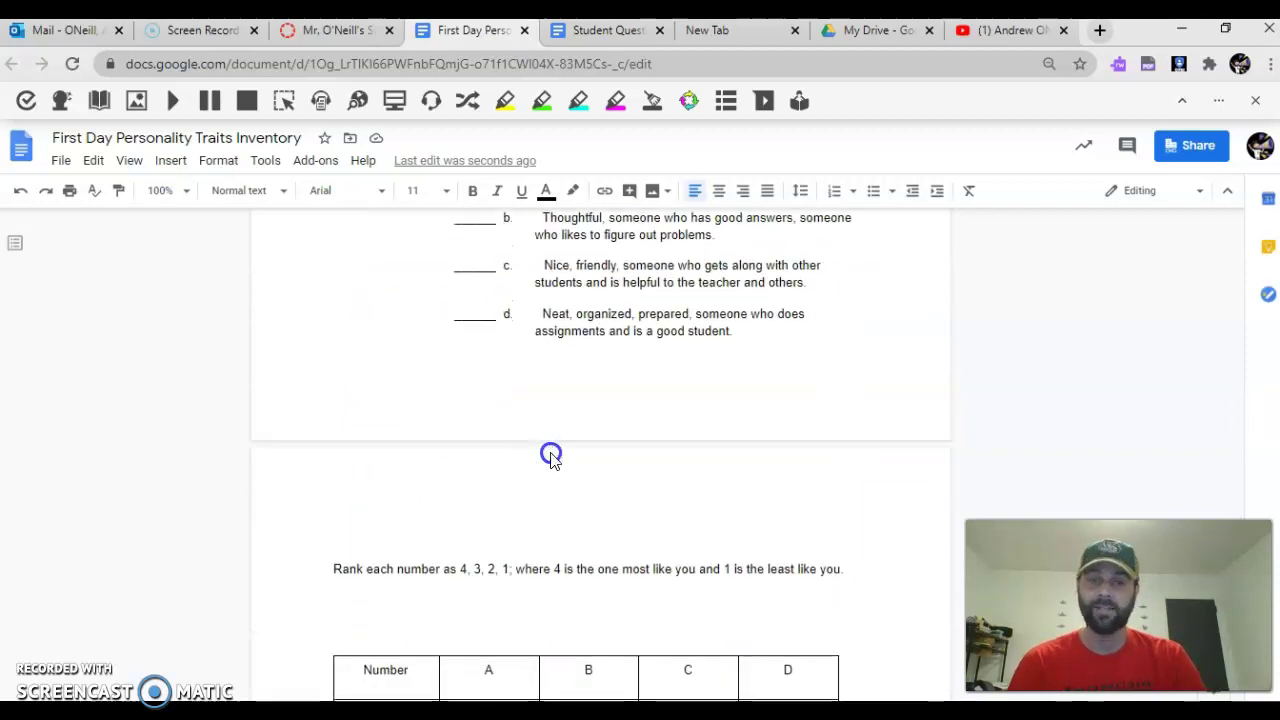
scroll(551, 453, down, 1)
scroll(551, 453, up, 3)
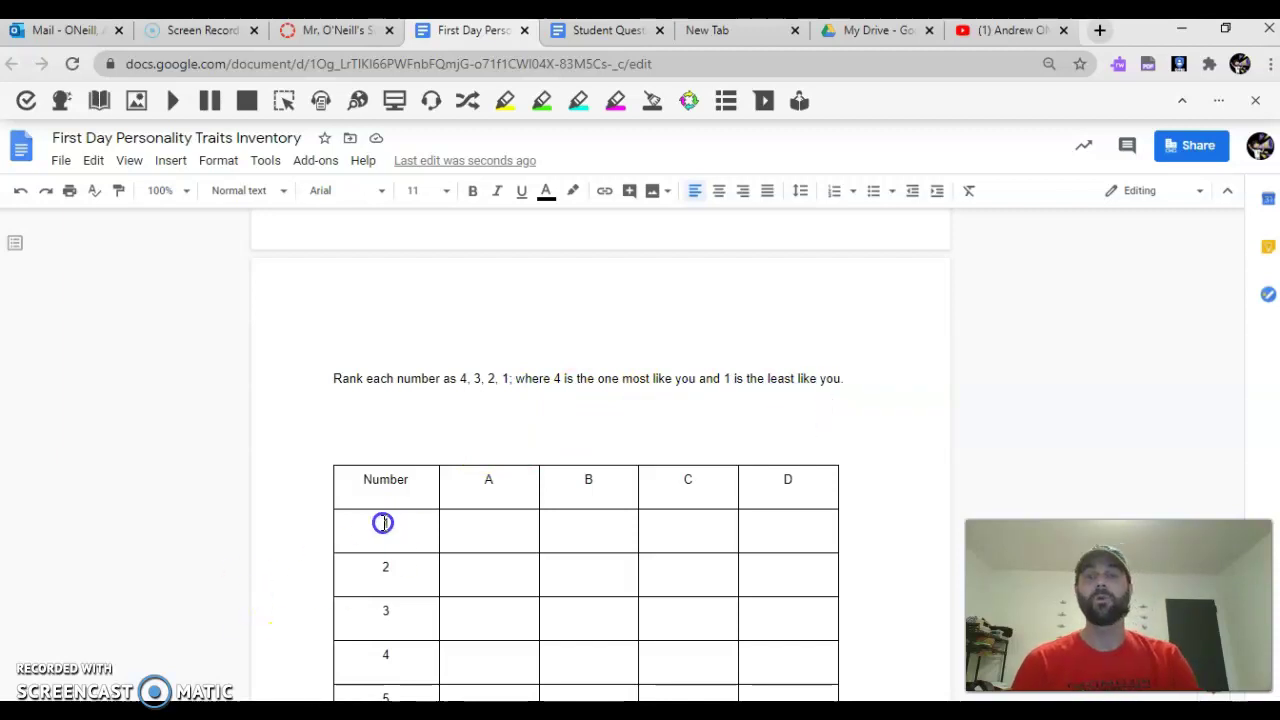
scroll(385, 540, down, 20)
scroll(408, 528, up, 10)
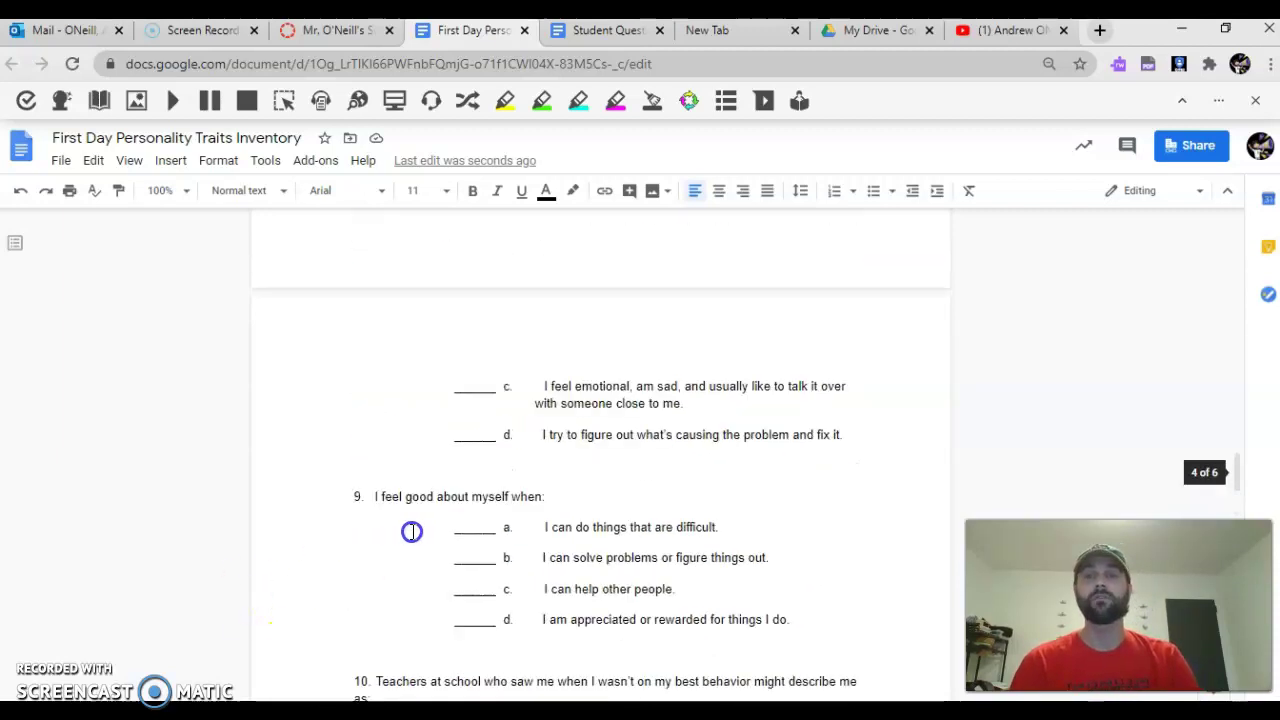
scroll(424, 518, up, 10)
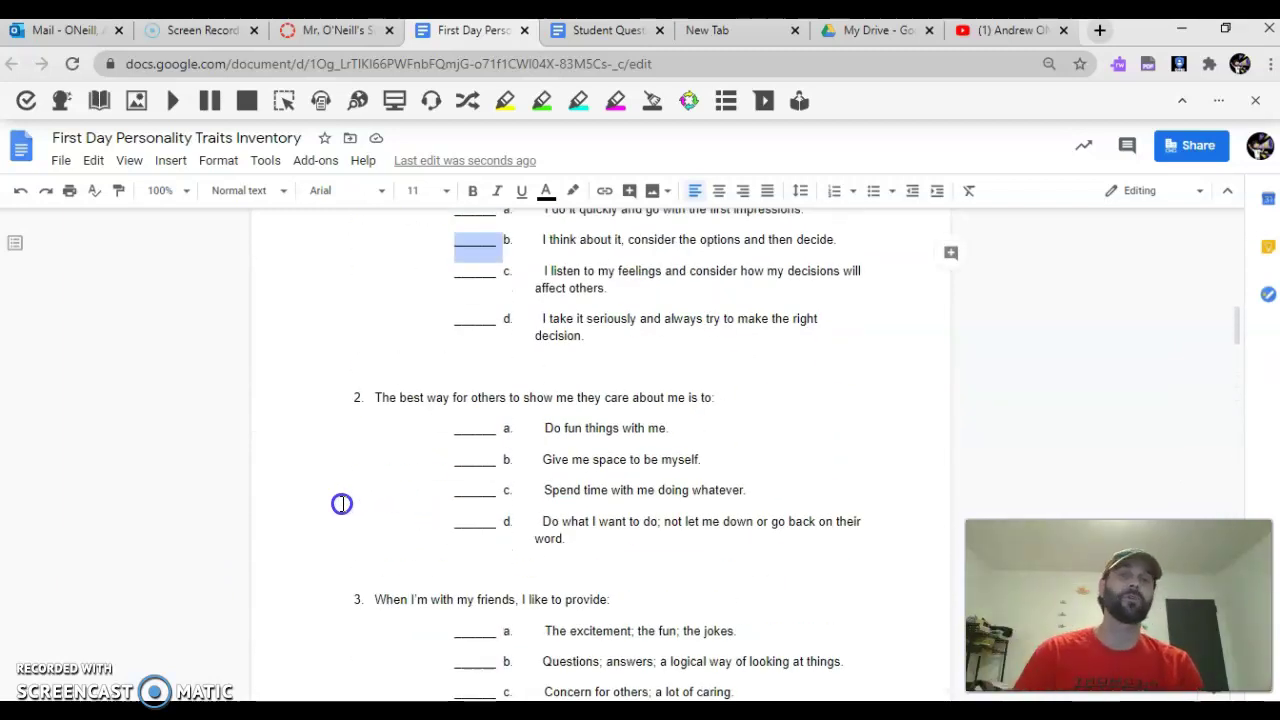
scroll(342, 502, up, 2)
click(428, 489)
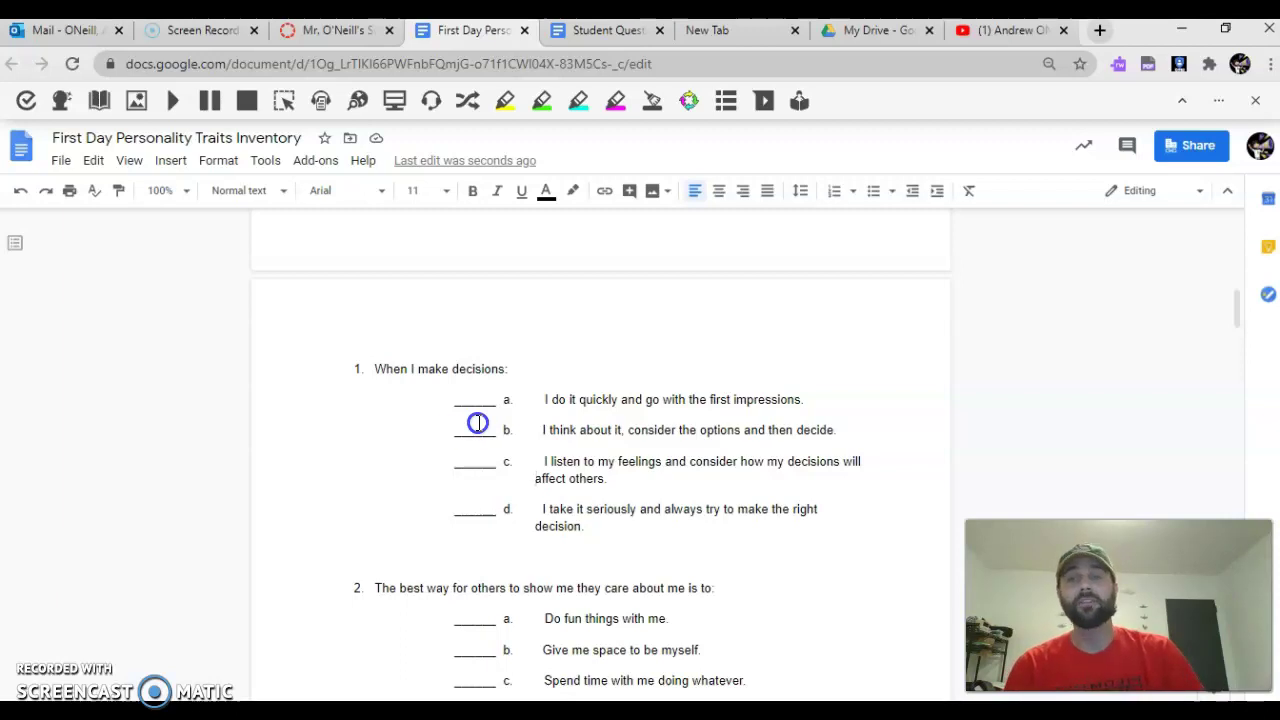
- Fill row 1 of the ranking table with 4 for A, 2 for B, 1 for C and 3 for D
scroll(523, 517, down, 20)
scroll(553, 565, down, 6)
scroll(511, 480, up, 1)
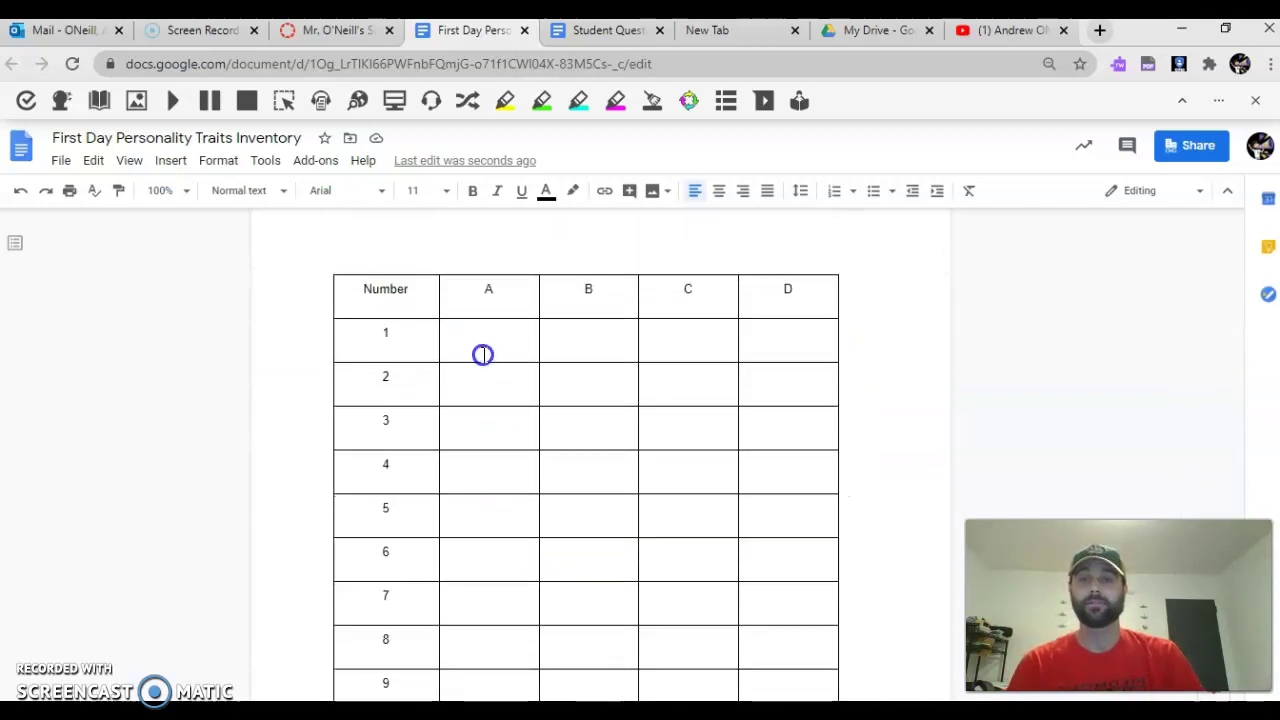
click(477, 340)
text(4)
click(601, 337)
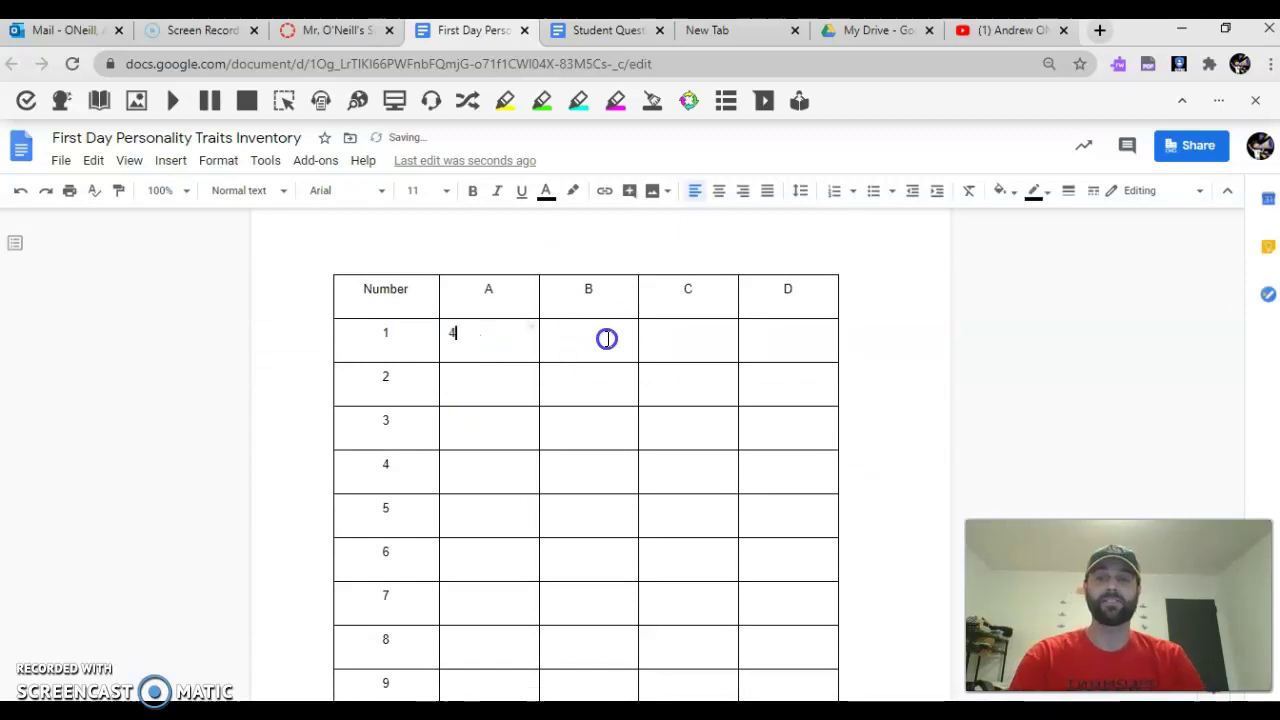
text(2)
click(700, 333)
click(779, 328)
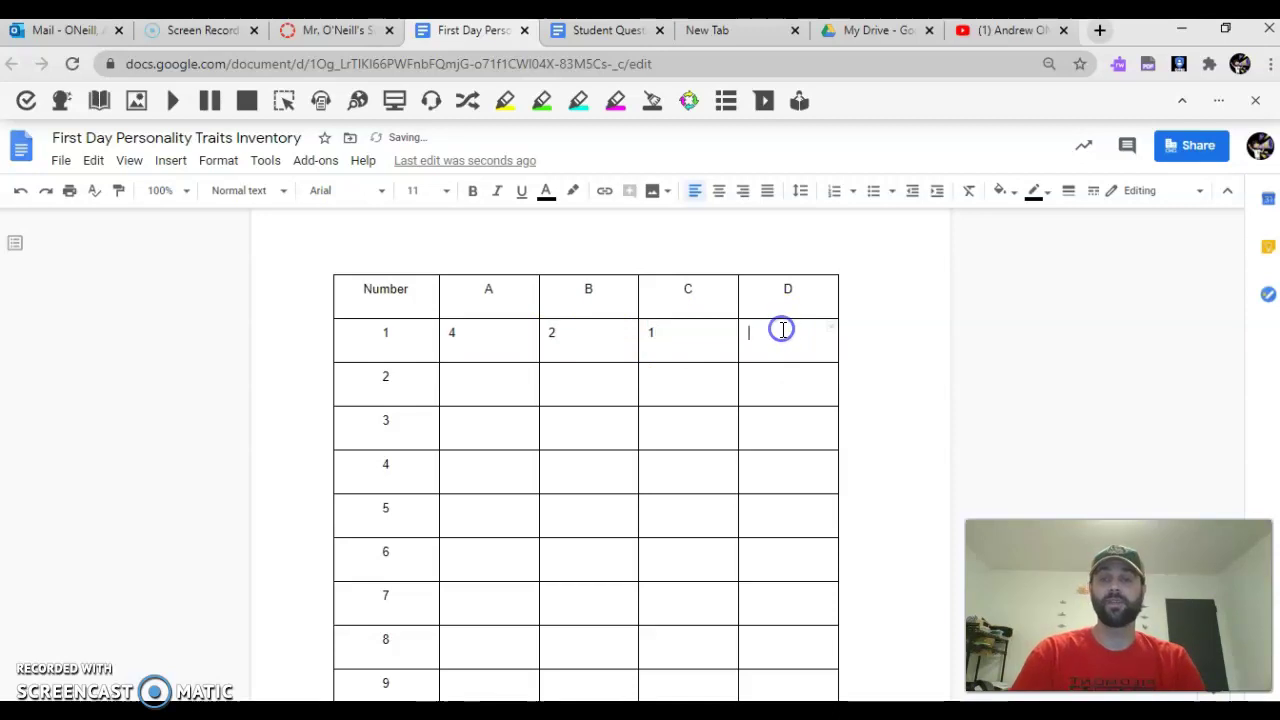
text(3)
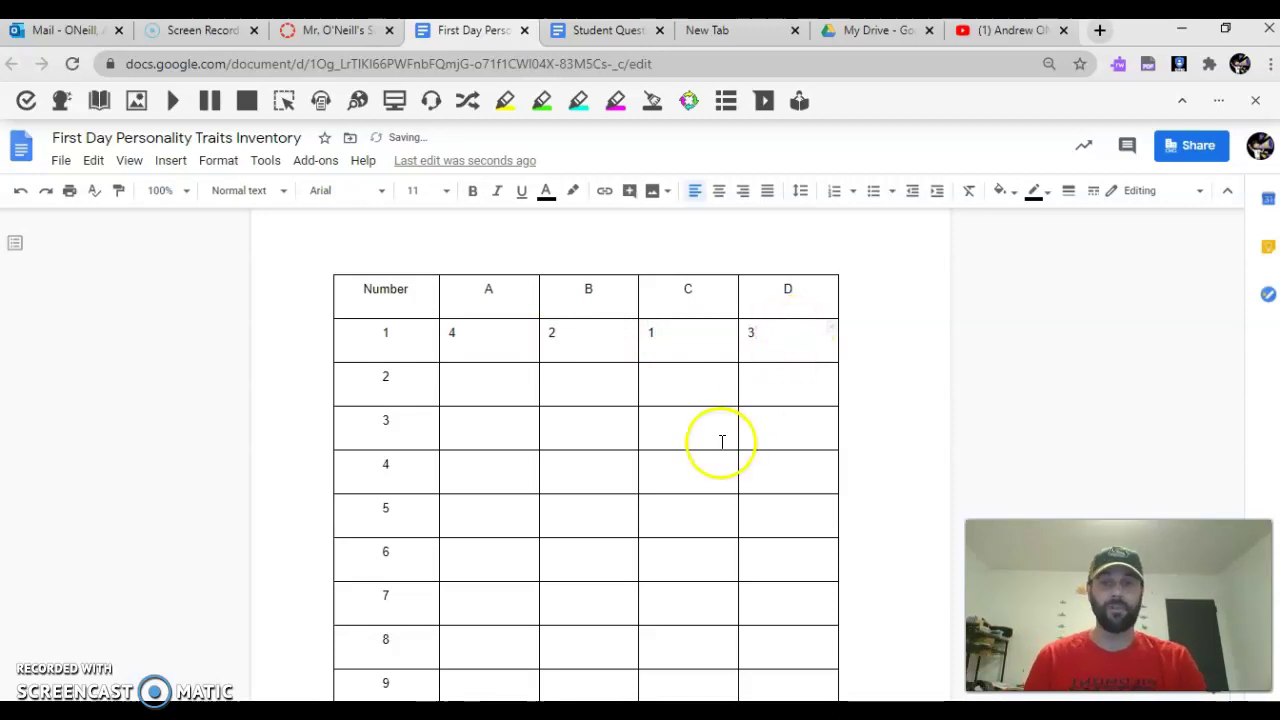
- Examine the table's TOTAL row and the color results section, going back up to the inventory questions
scroll(729, 443, down, 4)
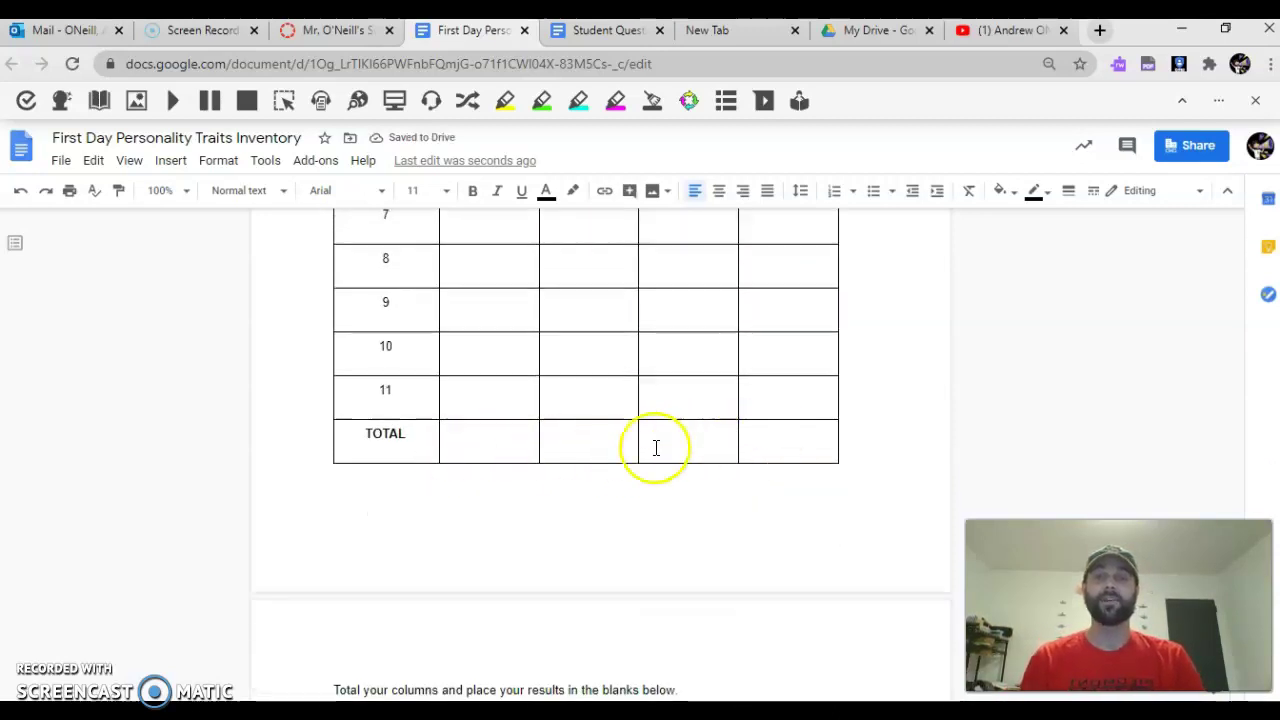
scroll(495, 437, down, 4)
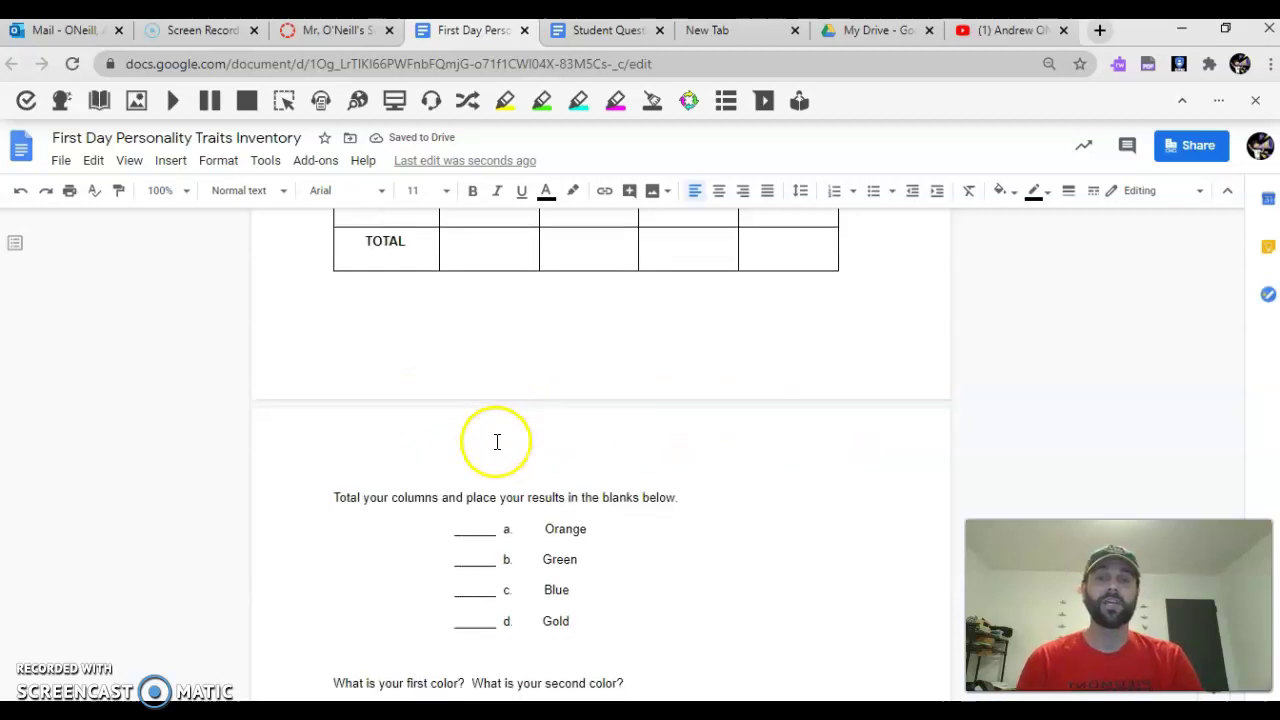
scroll(510, 443, down, 2)
scroll(518, 444, up, 2)
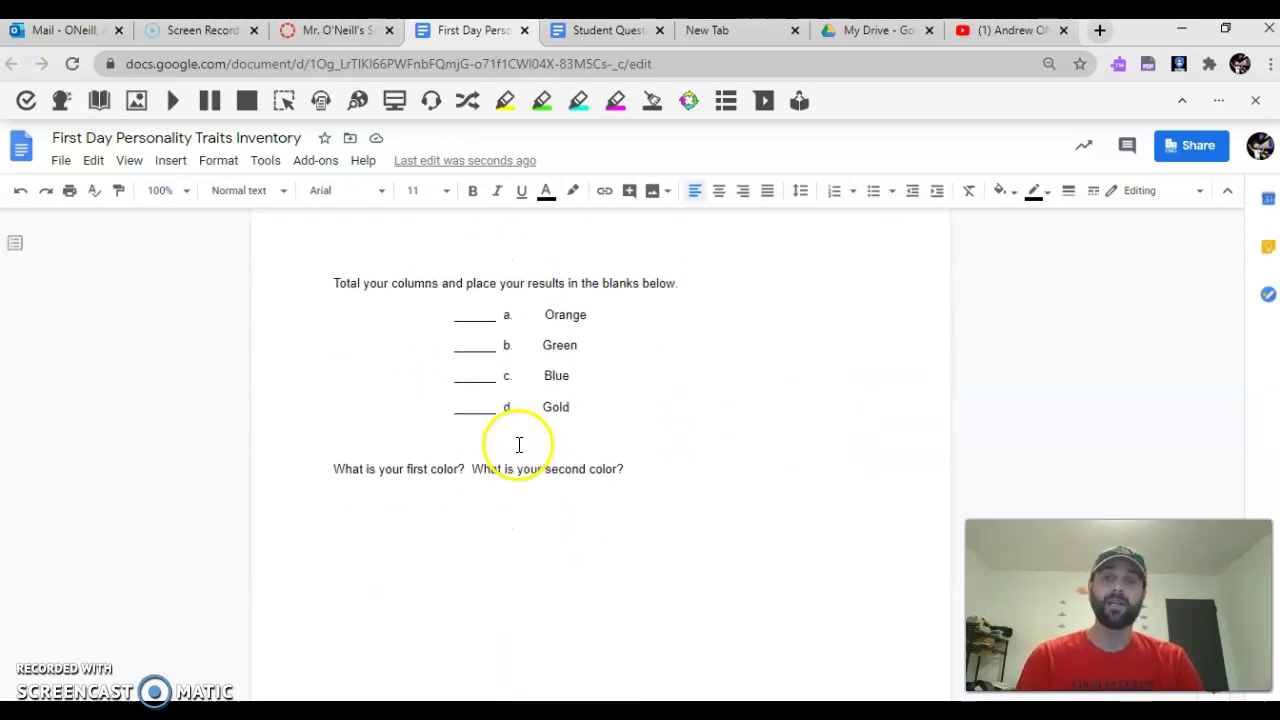
scroll(526, 444, down, 2)
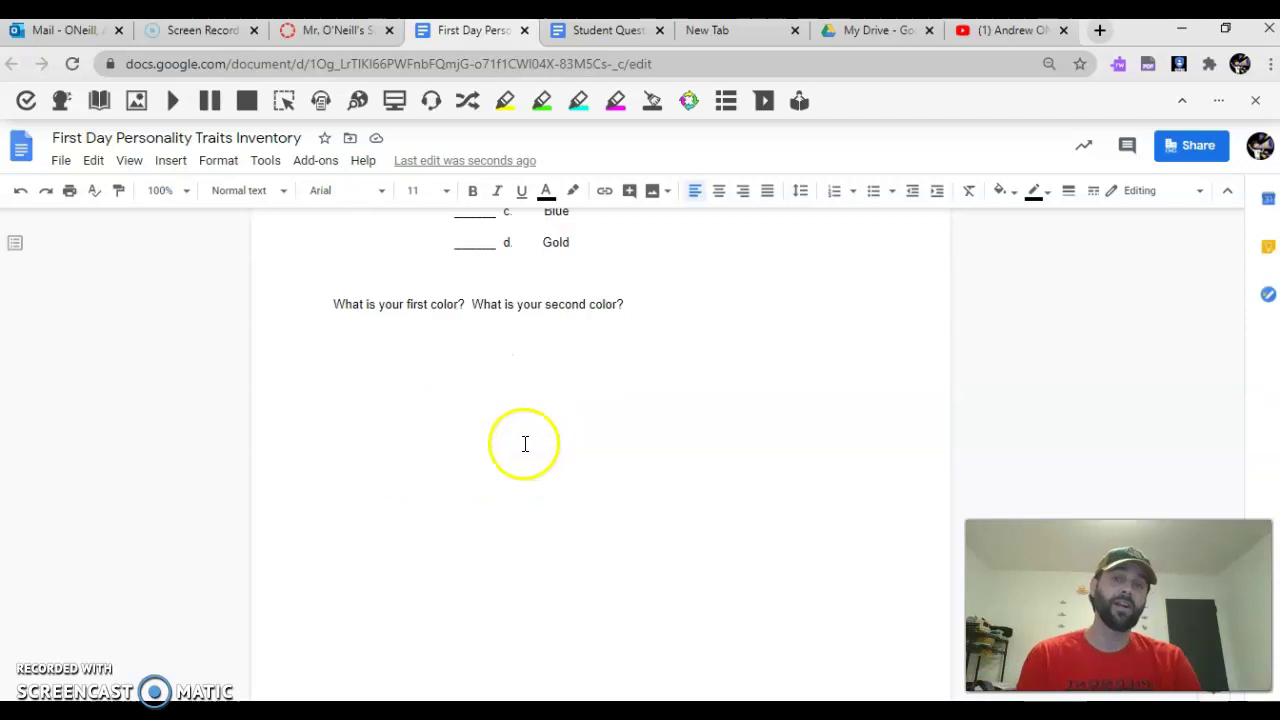
scroll(520, 443, down, 3)
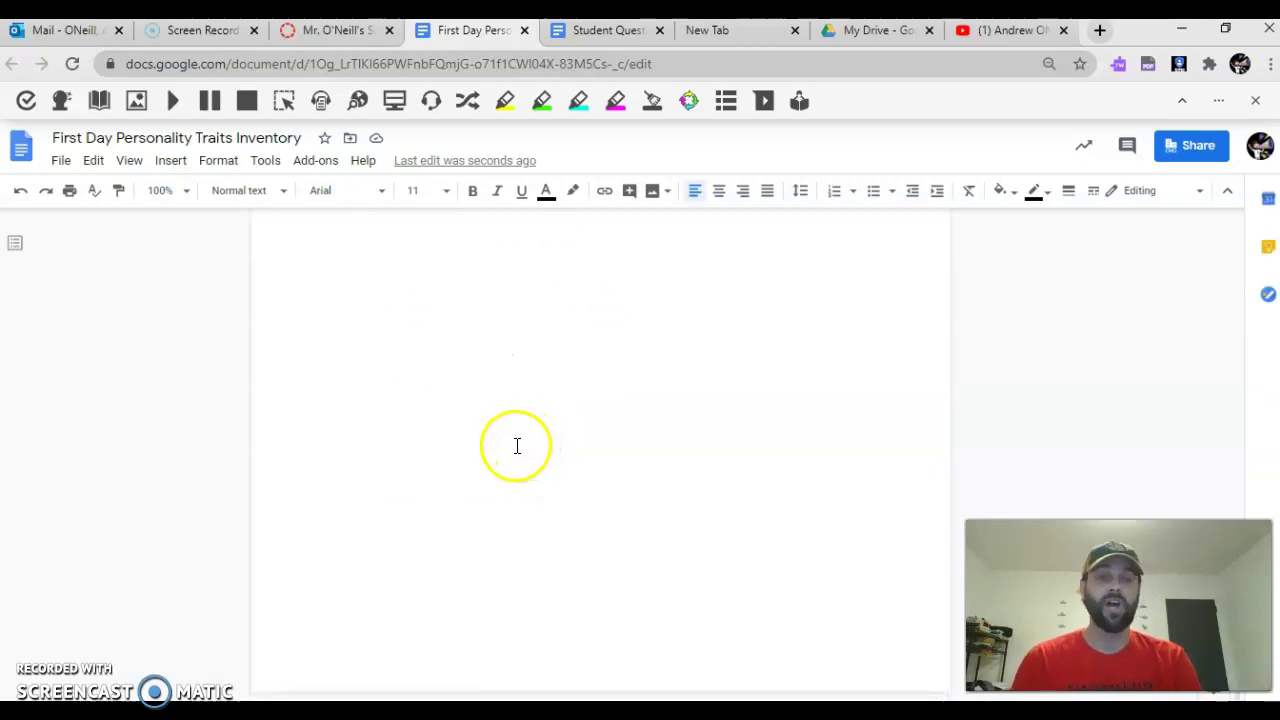
scroll(517, 445, up, 20)
scroll(473, 444, up, 15)
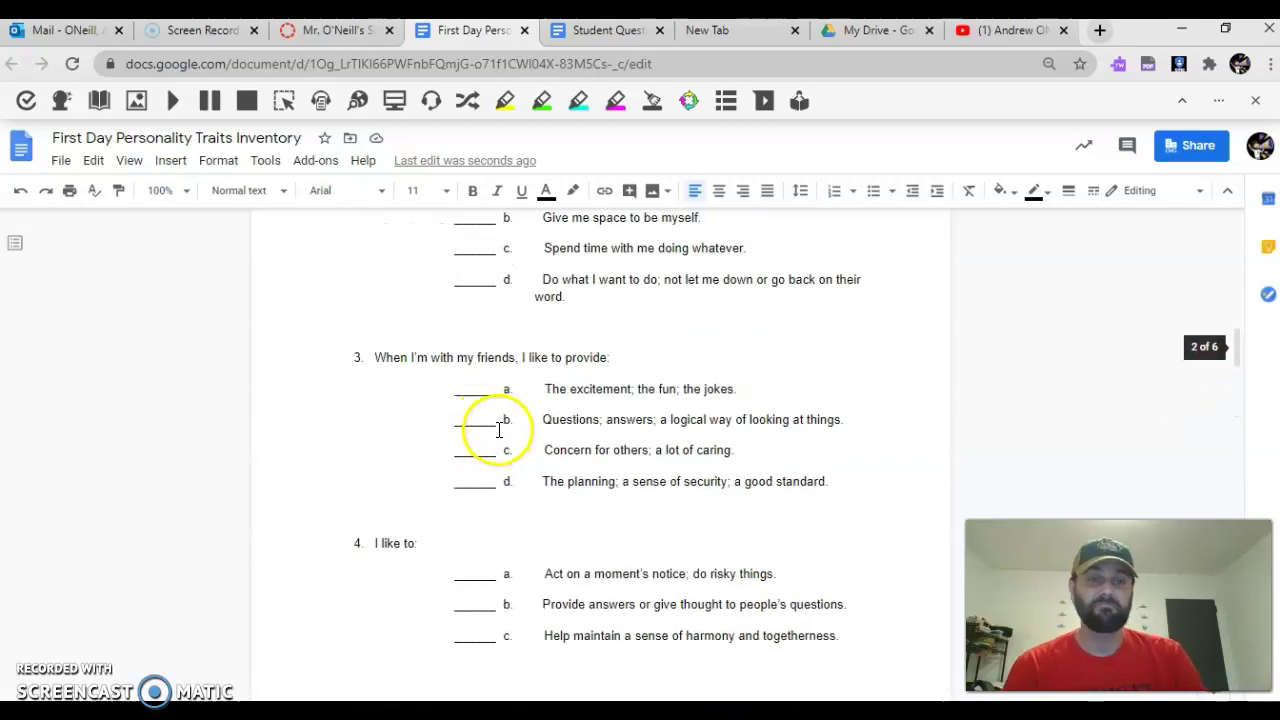